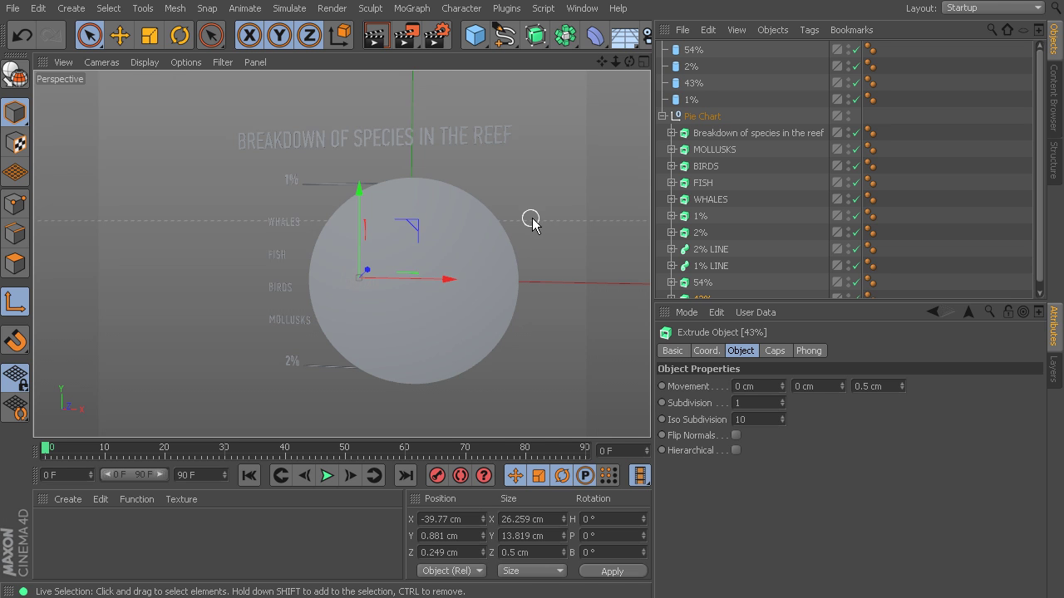
Step: Open the slice settings of the 54% cylinder
left_click_drag(537, 213, 451, 228, "alt")
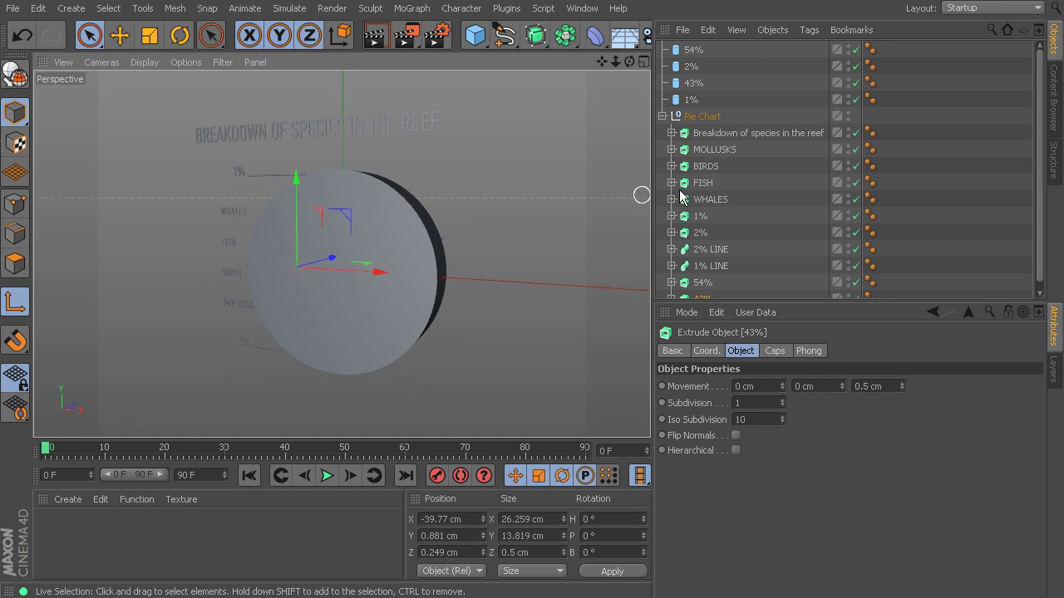
left_click(729, 51)
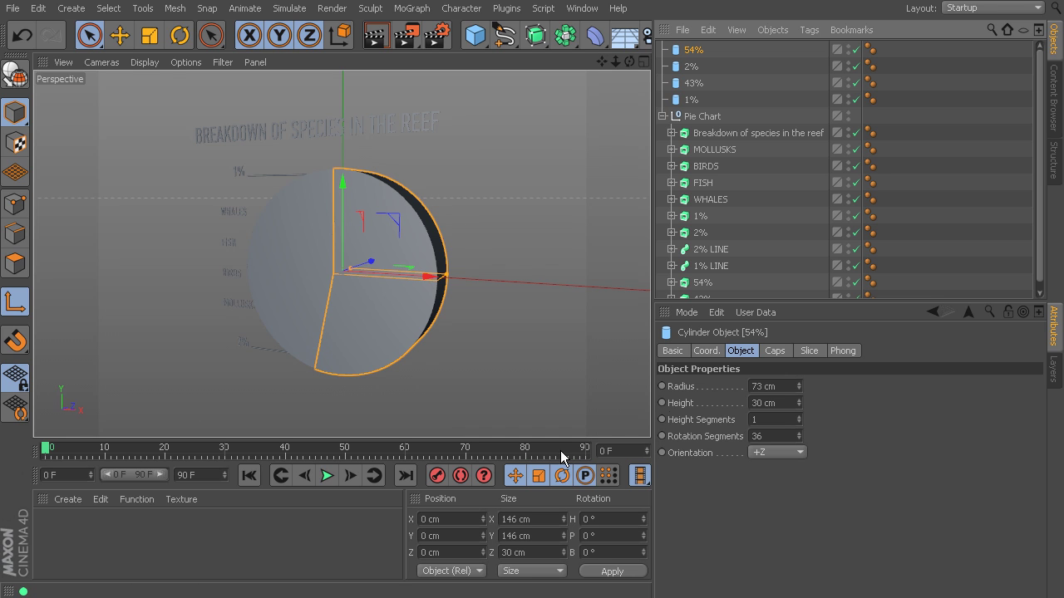
left_click(805, 352)
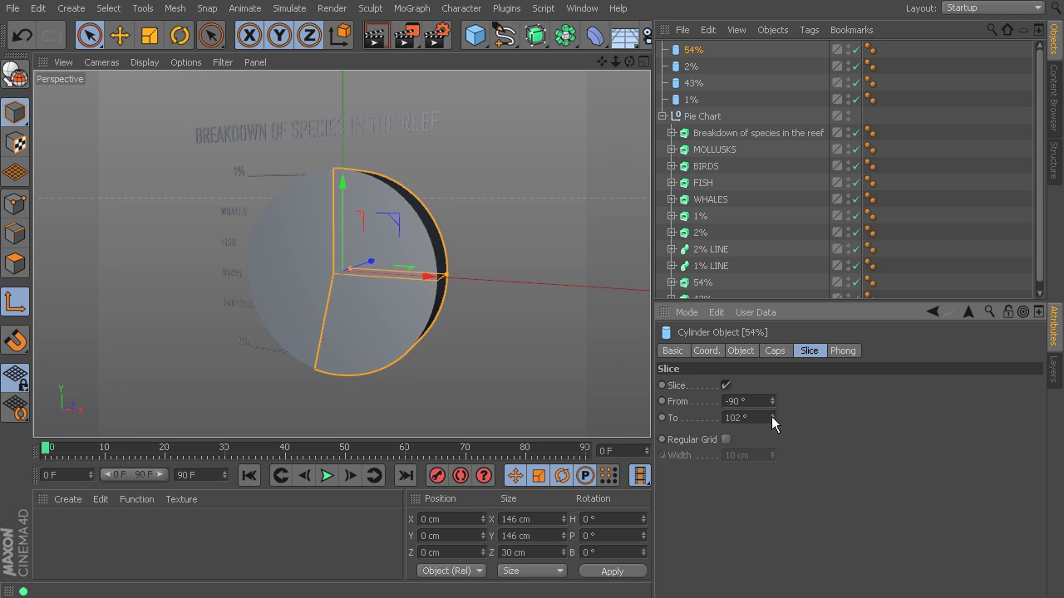
Step: Try a slice end angle of 131° on the 54% cylinder, and restore it to 102°
mouse_move(773, 420)
left_mouse_down()
mouse_move(702, 420)
mouse_move(787, 420)
left_mouse_up()
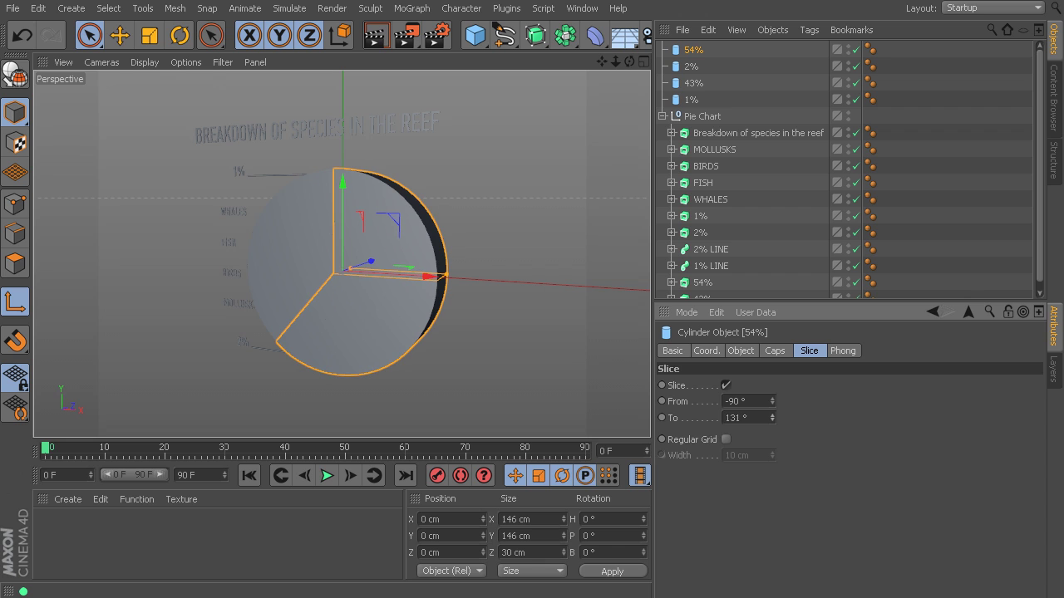
left_click(758, 424)
type("102")
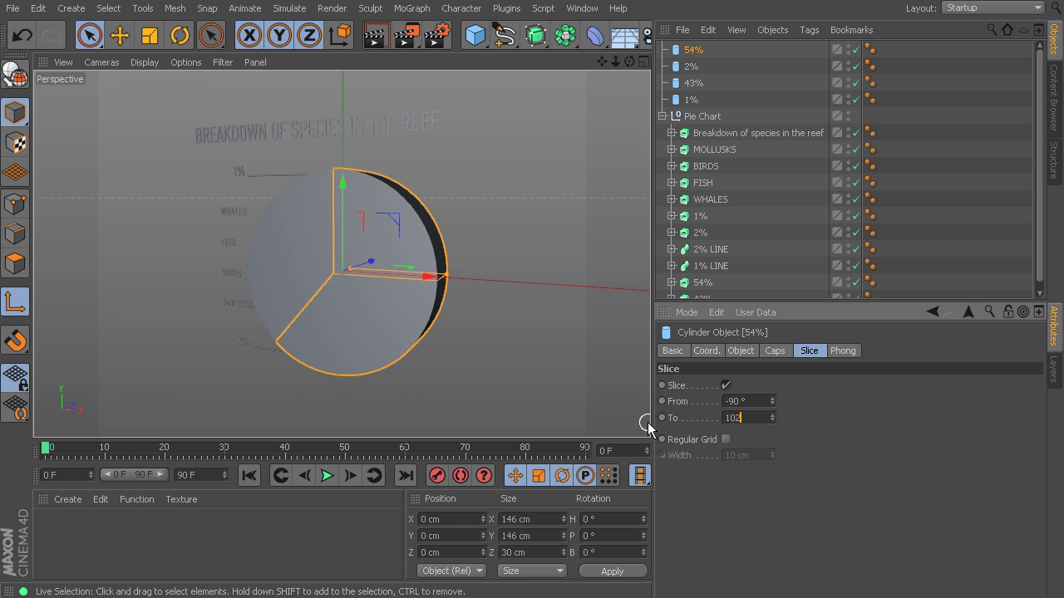
key("Return")
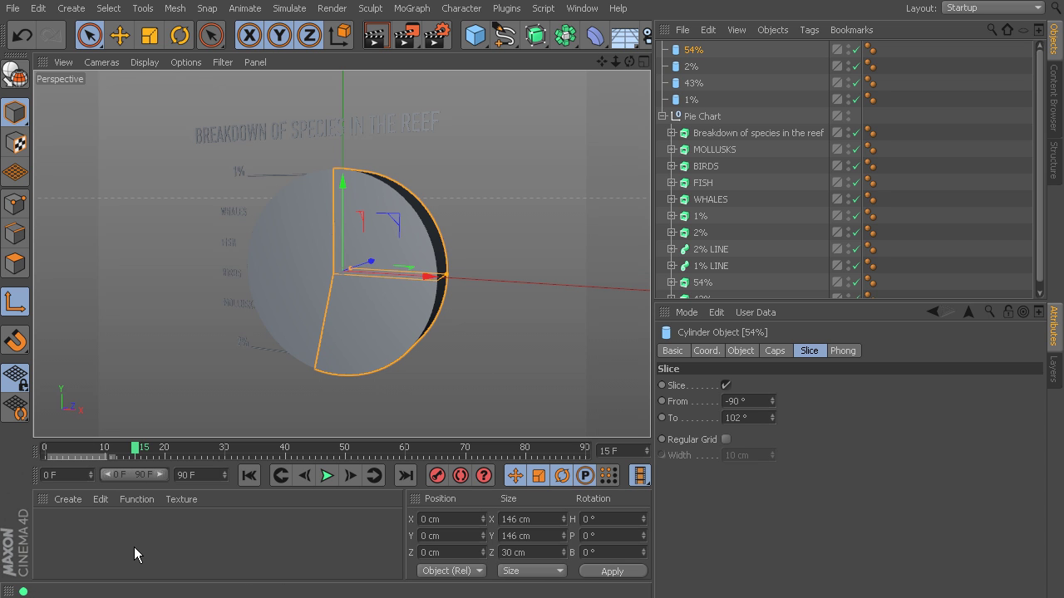
Step: Keyframe the 54% cylinder's slice To angle at 102° on frame 15 and at -90° on frame 0
left_click(663, 418, "ctrl")
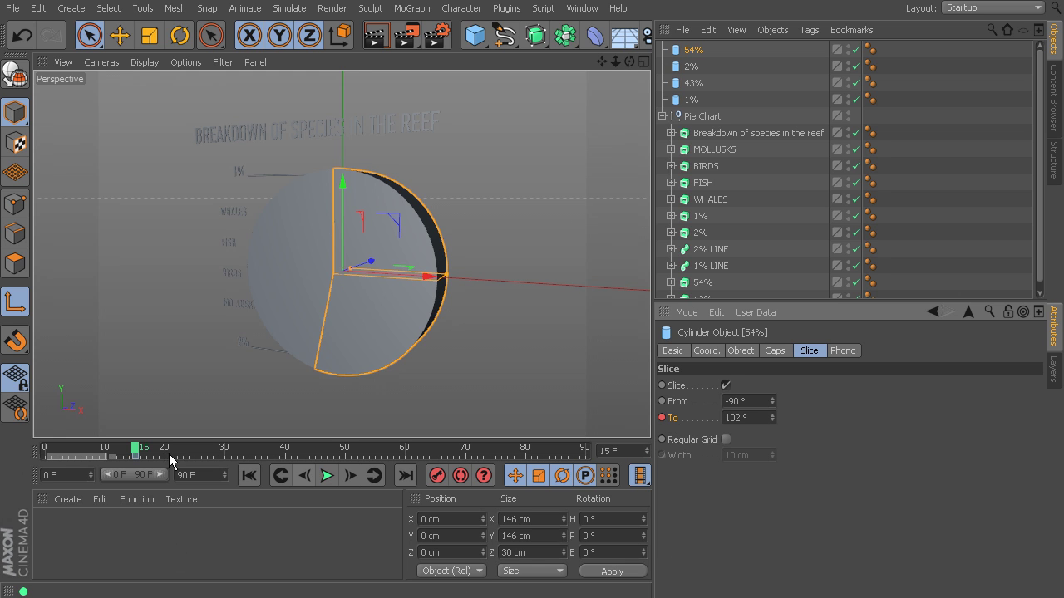
left_click_drag(136, 449, 48, 449)
double_click(757, 418)
key("BackSpace")
key("Return")
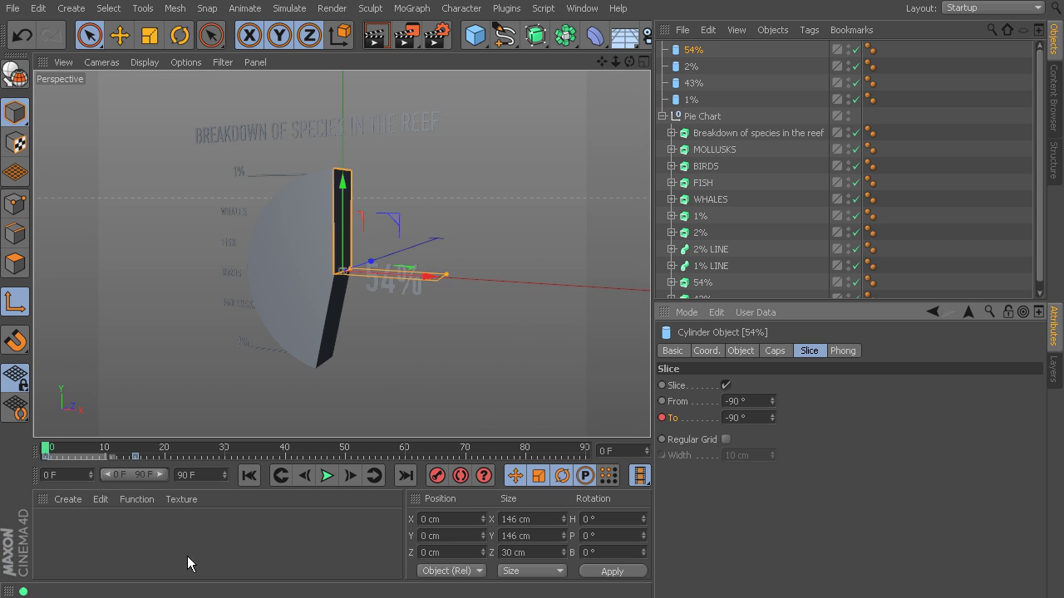
left_click_drag(43, 451, 136, 505)
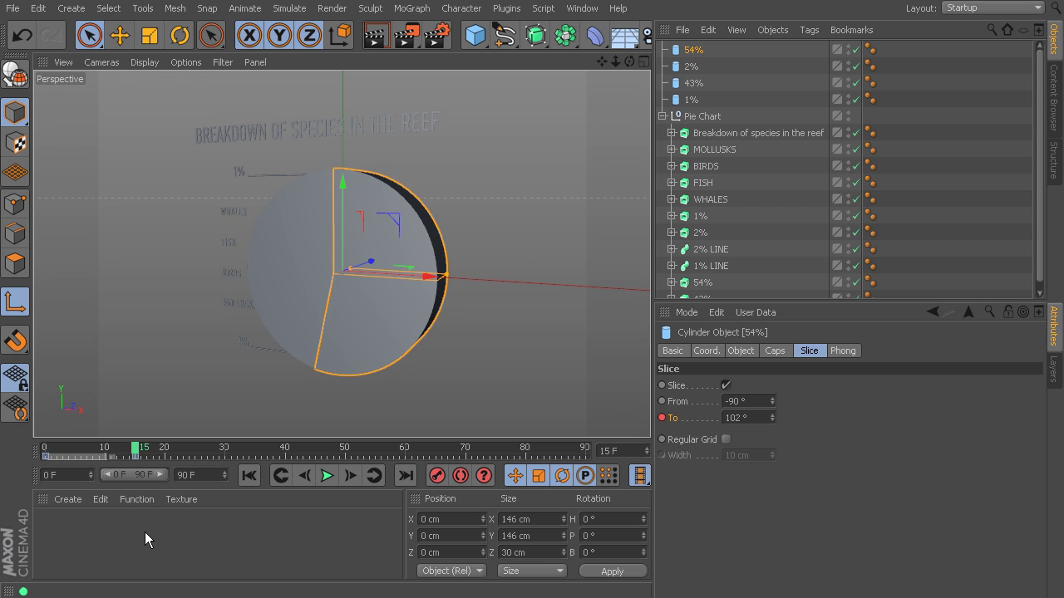
Step: Keyframe the 2% cylinder's slice To angle at 110° on frame 30 and at 102° on frame 15
left_click_drag(133, 453, 137, 453)
left_click(689, 73)
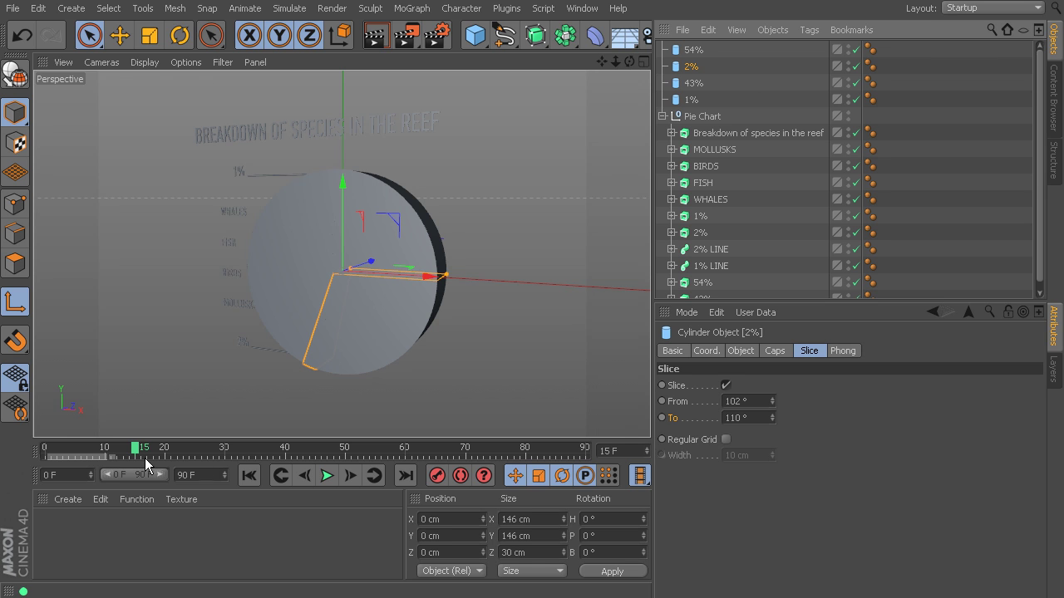
left_click_drag(132, 451, 224, 463)
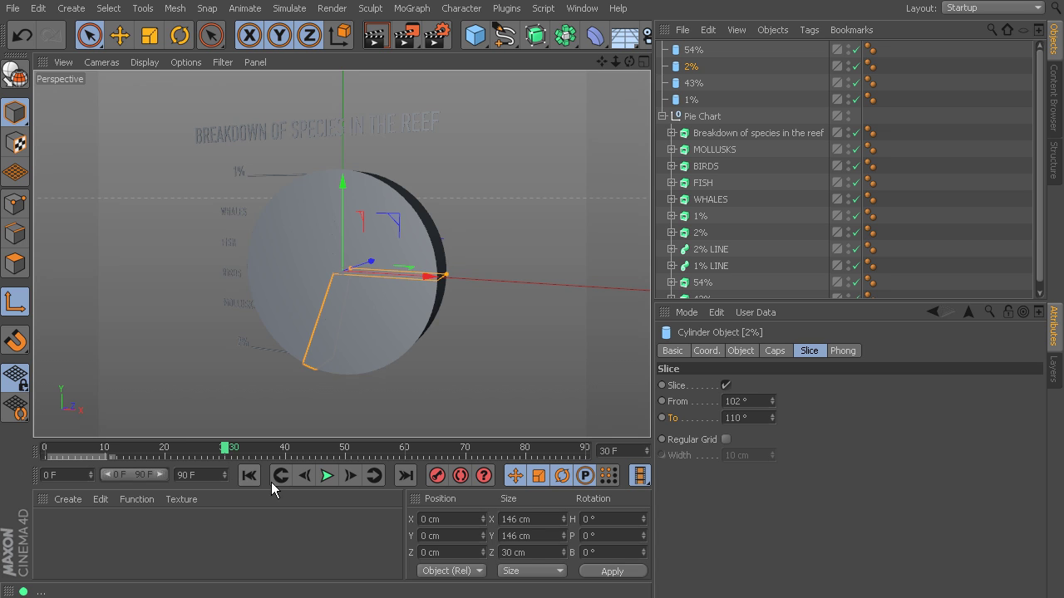
left_click(663, 417)
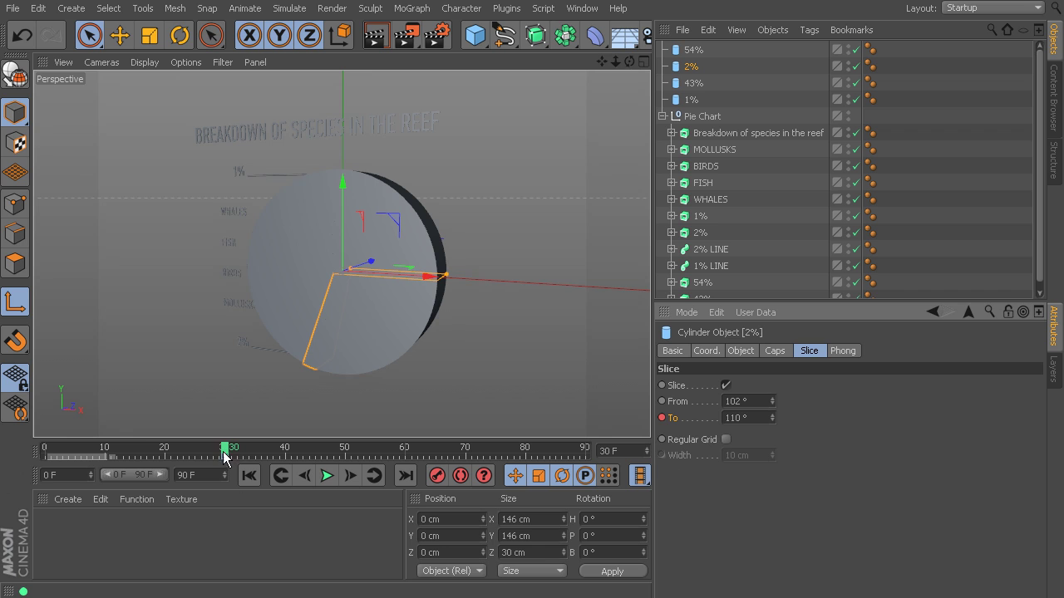
left_click_drag(223, 453, 138, 461)
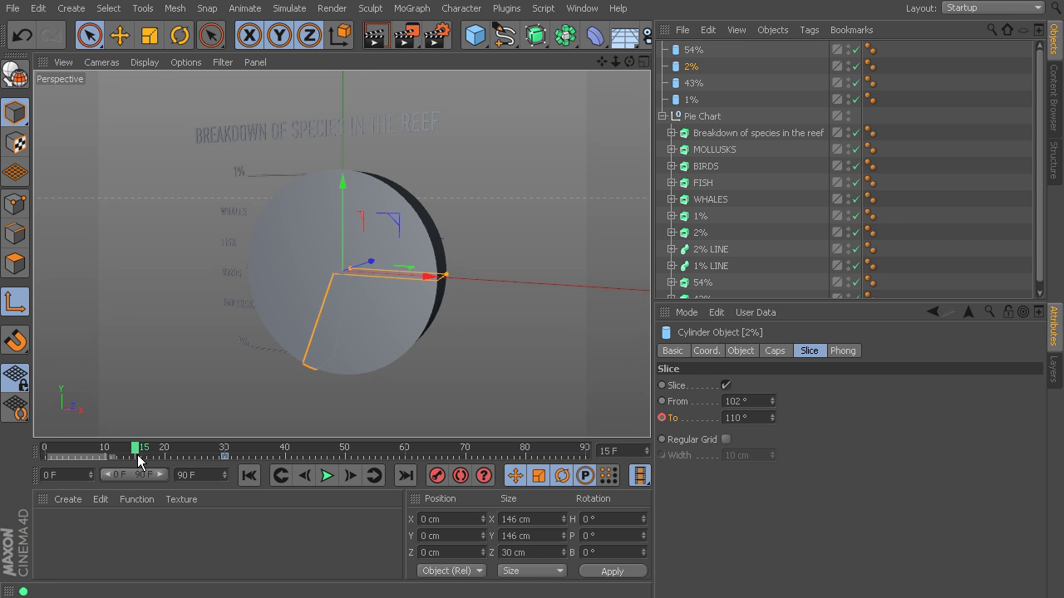
left_click(751, 418)
type("102")
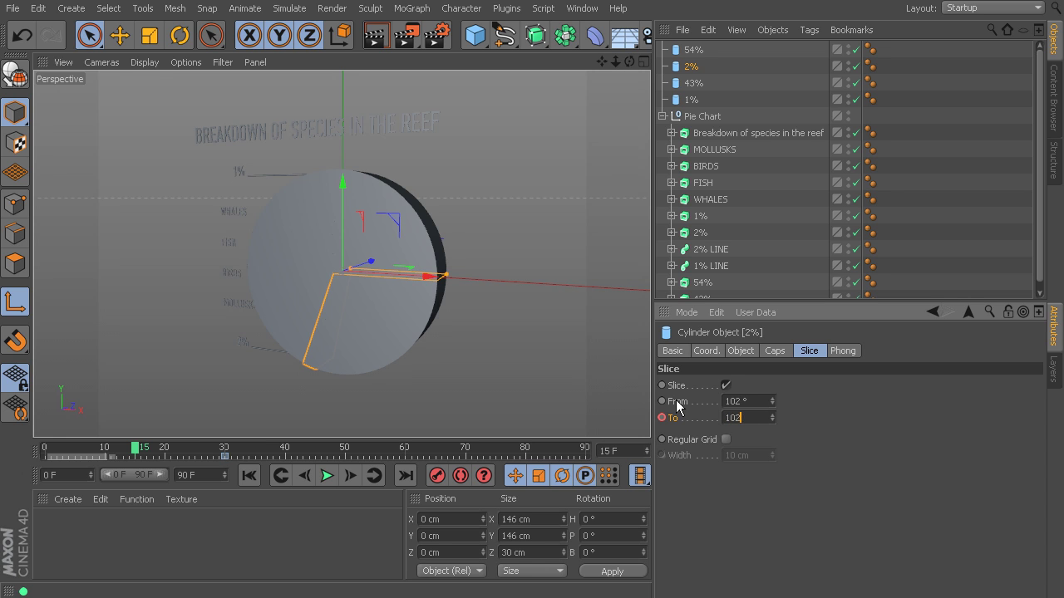
key("Return")
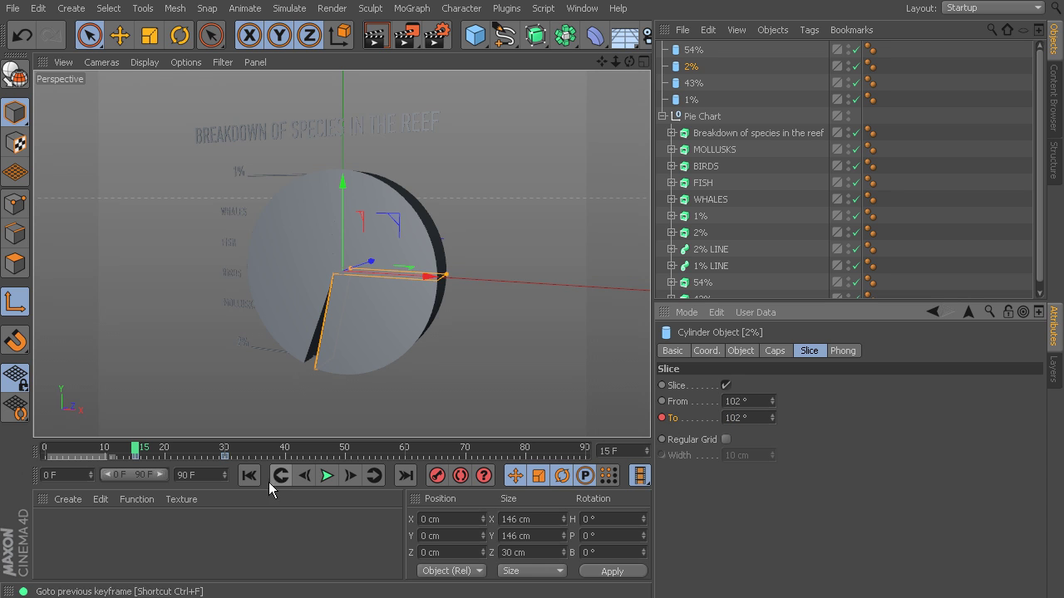
left_click_drag(127, 451, 9, 515)
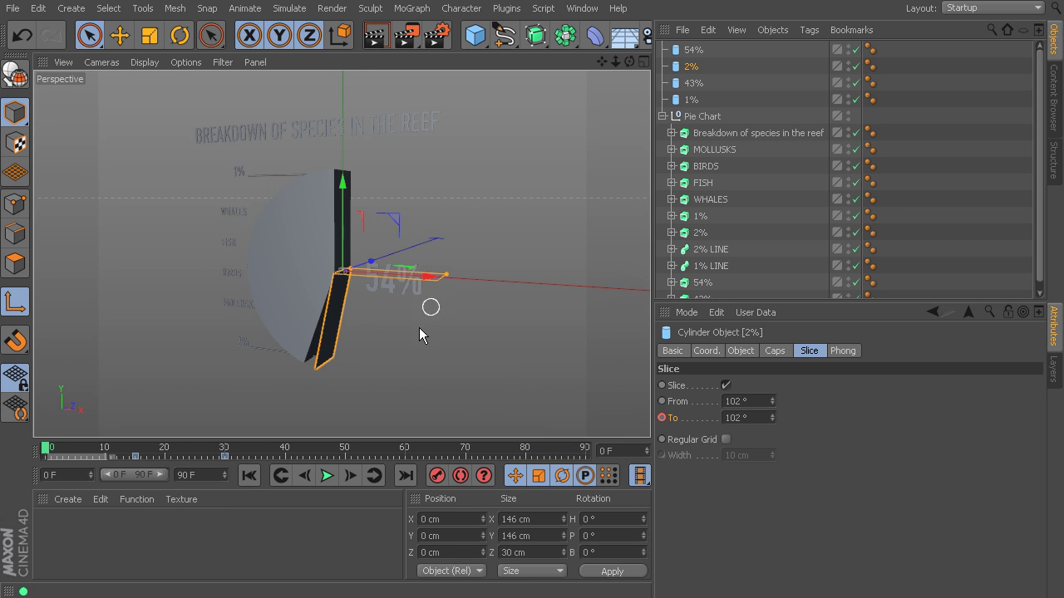
left_click_drag(74, 455, 226, 459)
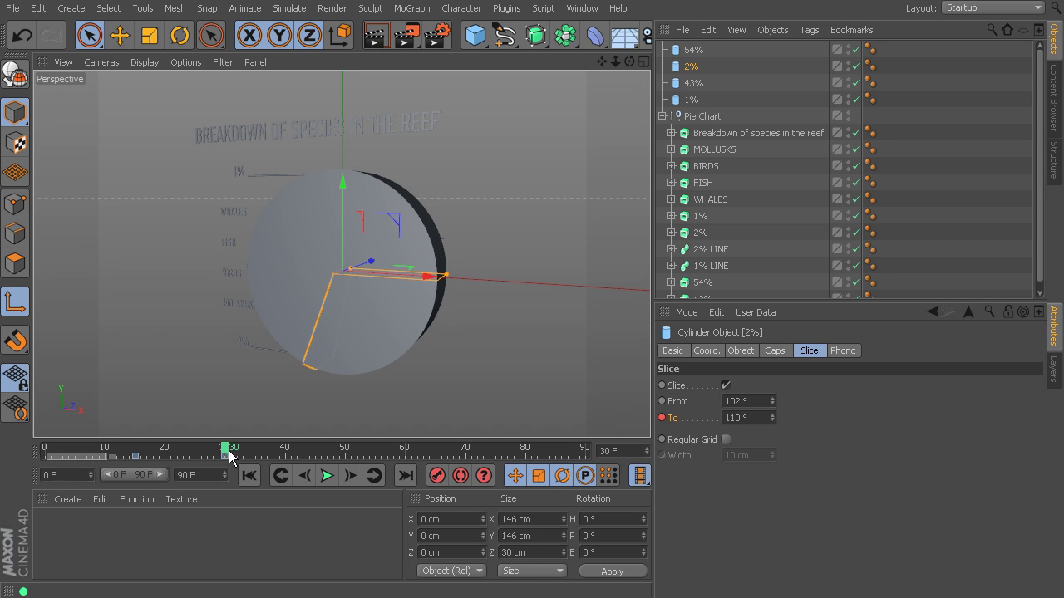
Step: Keyframe the 43% cylinder's slice To angle at 266° on frame 45 and at 110° on frame 30
left_click_drag(226, 450, 310, 463)
left_click(707, 85)
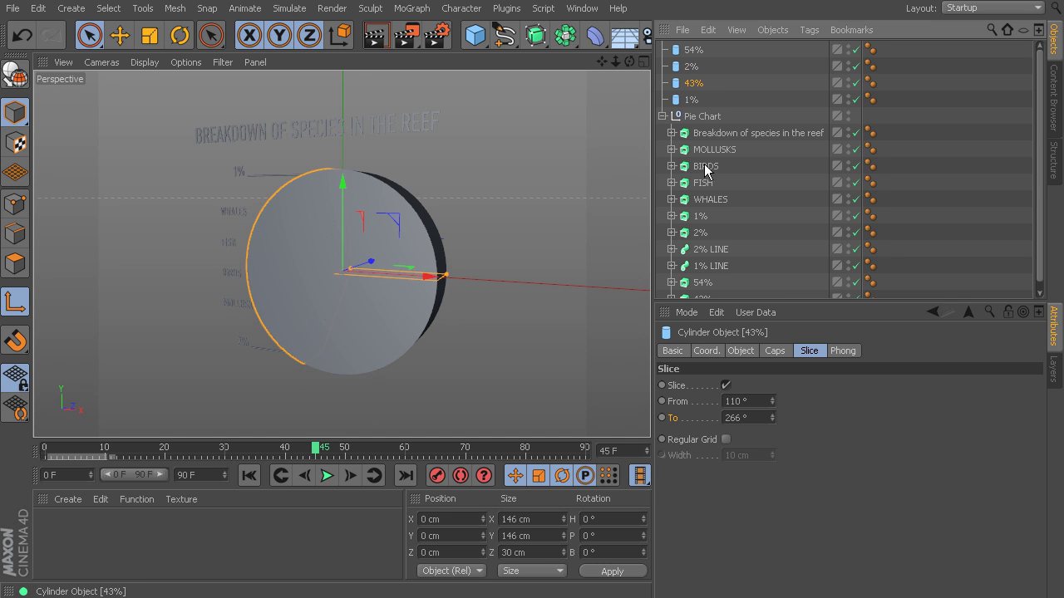
left_click(662, 418)
left_click_drag(316, 453, 226, 451)
left_click(769, 418)
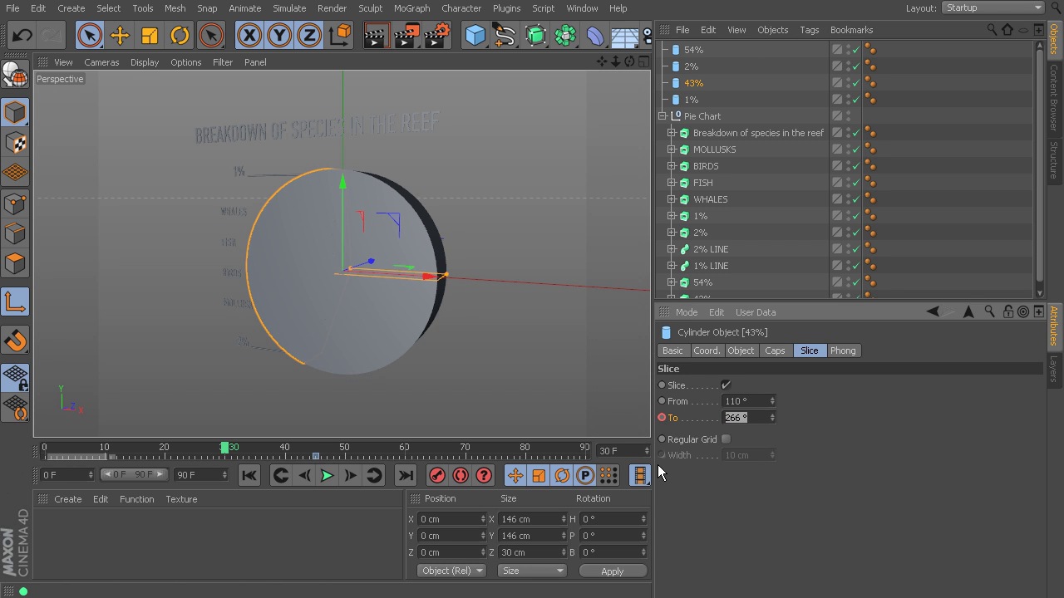
type("110")
key("Return")
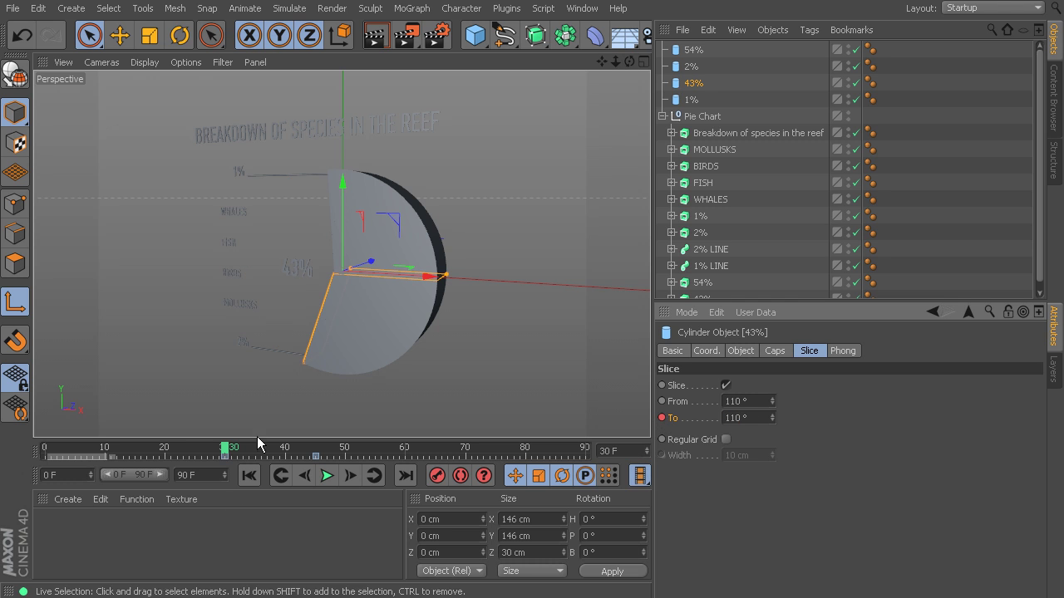
left_click_drag(231, 452, 315, 482)
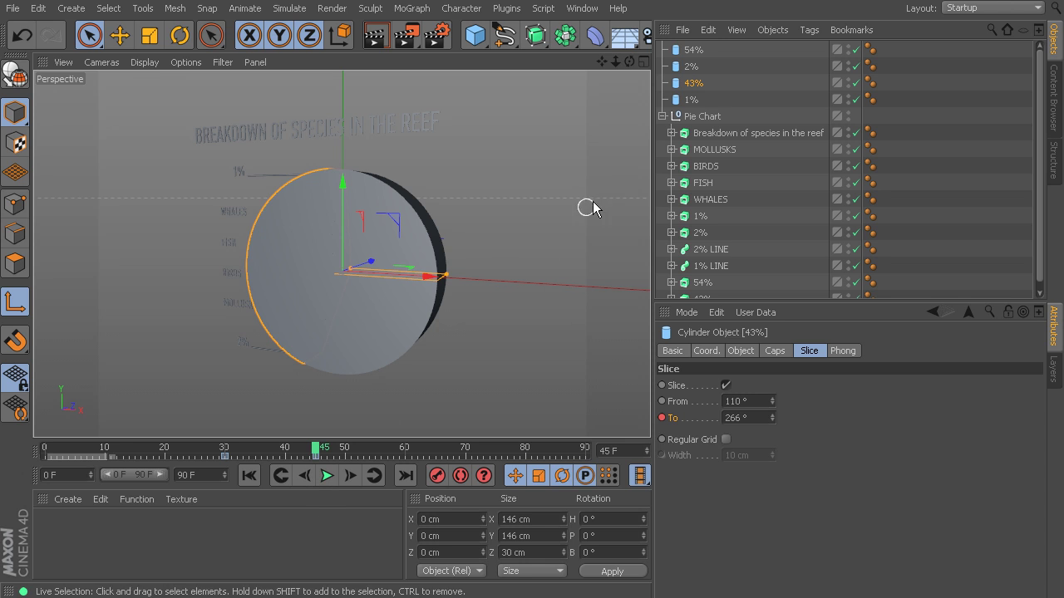
Step: Keyframe the 1% cylinder's slice To angle at 270° on frame 60 and at 266° on frame 45
left_click(689, 100)
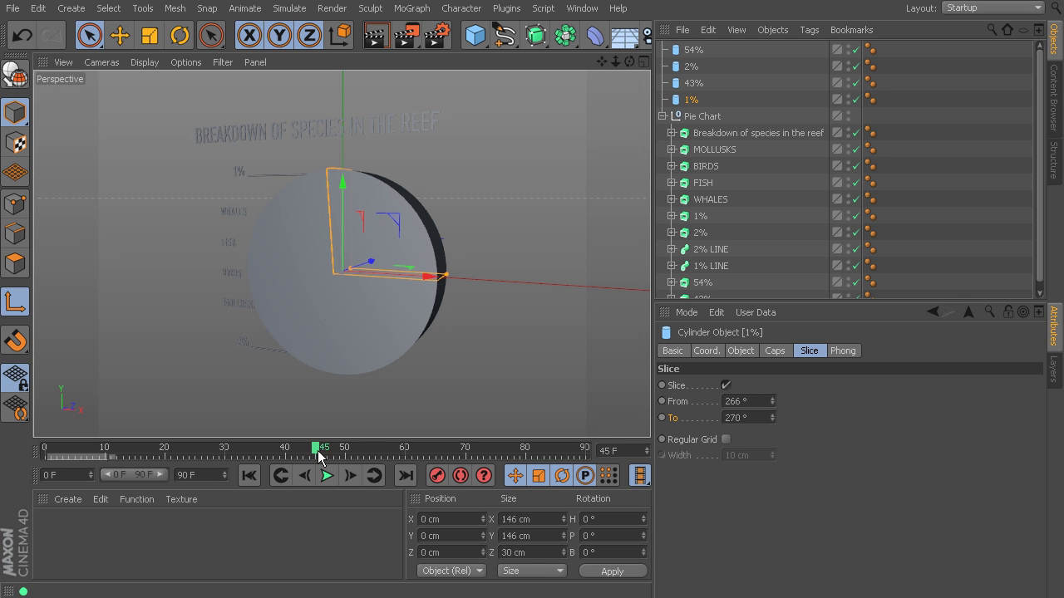
left_click_drag(318, 454, 404, 454)
left_click(662, 418)
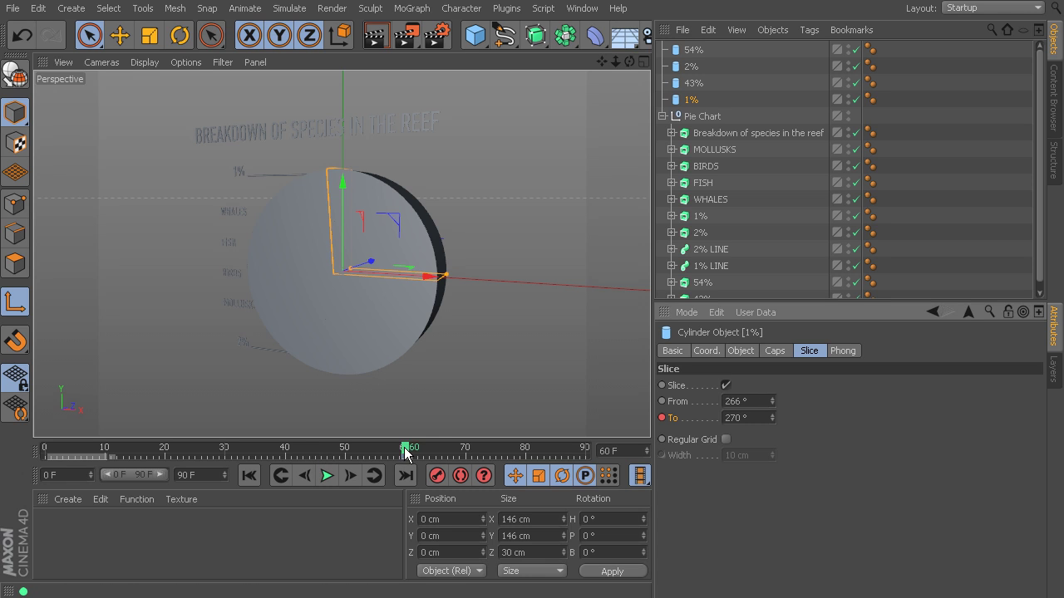
left_click_drag(400, 453, 317, 456)
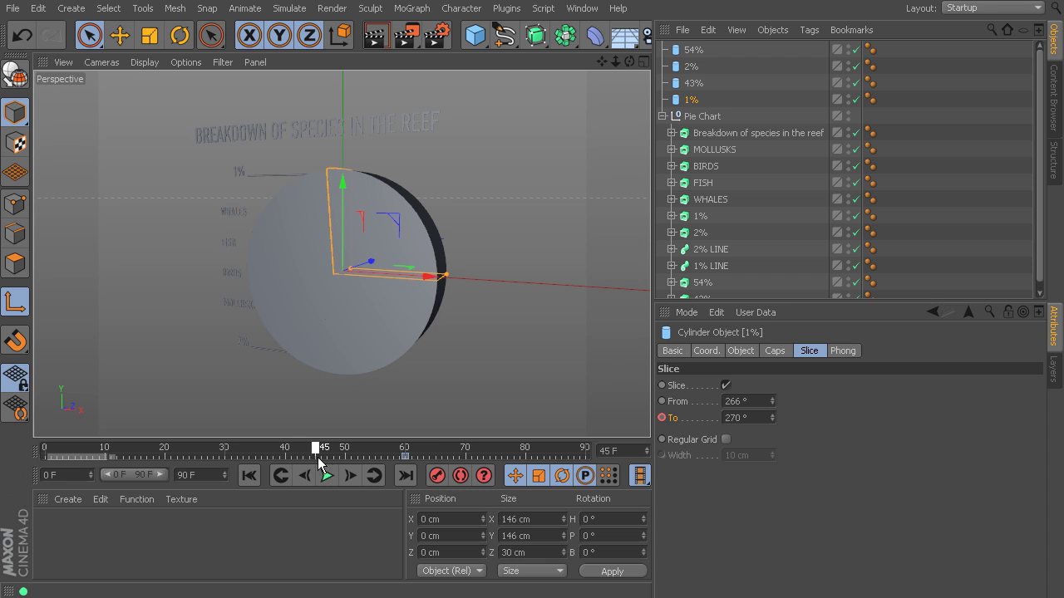
left_click(758, 417)
type("2")
left_click(663, 418)
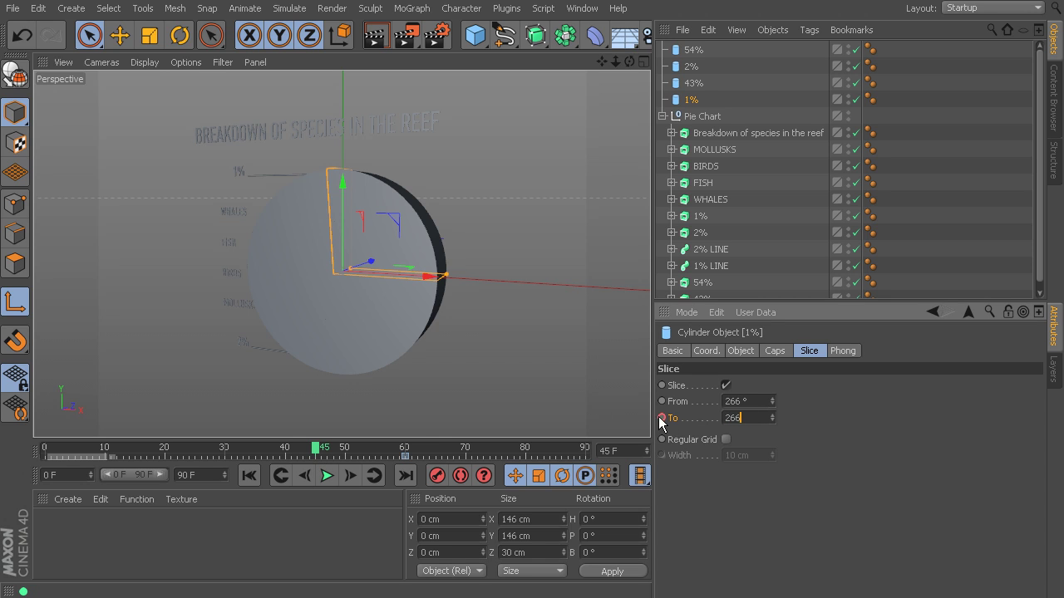
Step: Scrub through the animation to examine how the pie slices grow in sequence and how they look at frame 0
left_click_drag(314, 449, 116, 449)
left_click_drag(76, 418, 33, 435)
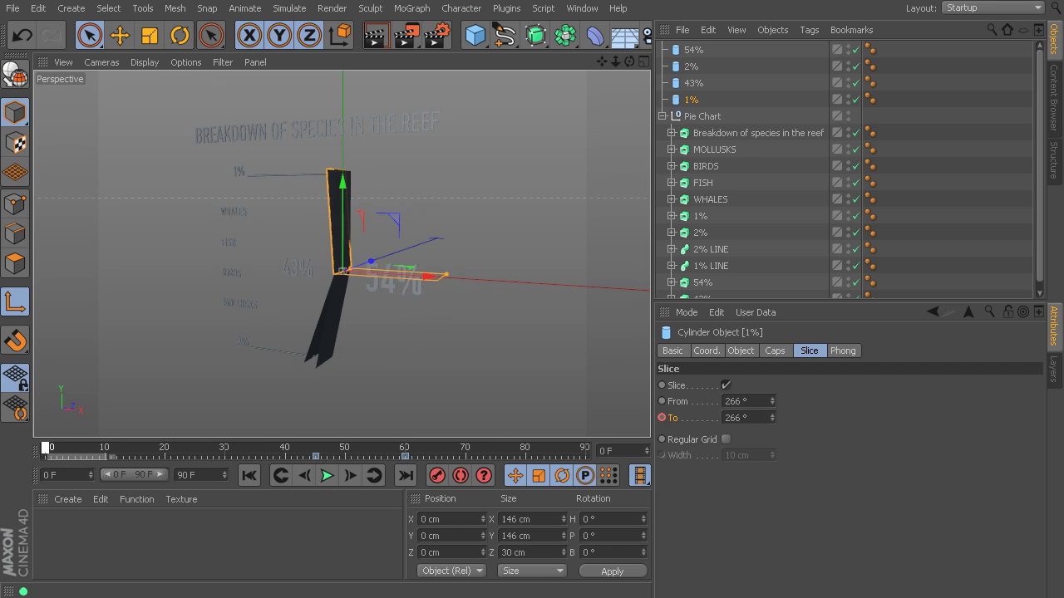
left_click(328, 515)
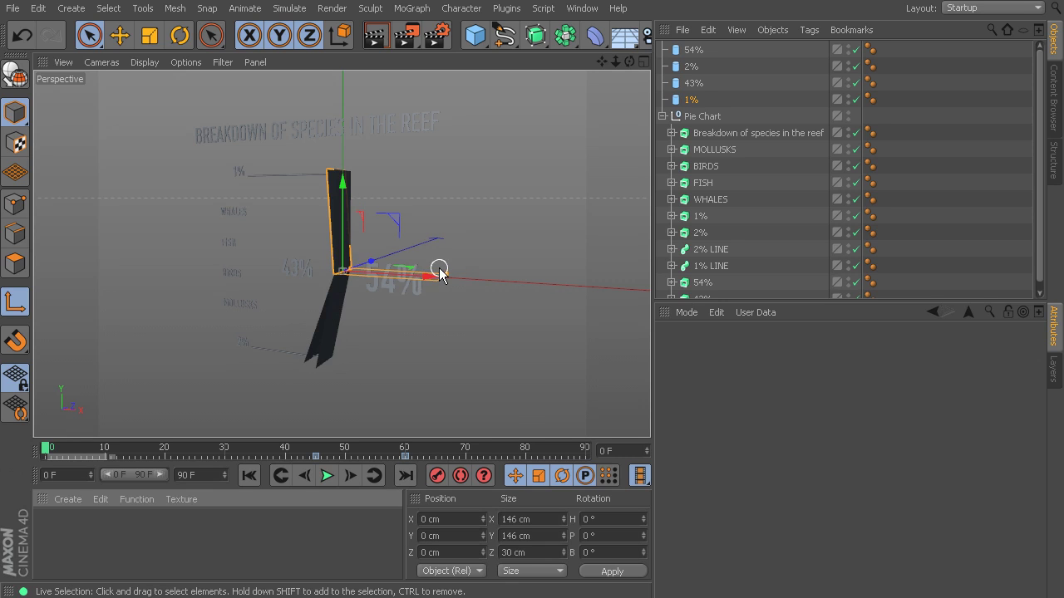
mouse_move(46, 449)
left_mouse_down()
mouse_move(66, 449)
mouse_move(41, 450)
left_mouse_up()
left_click(50, 450)
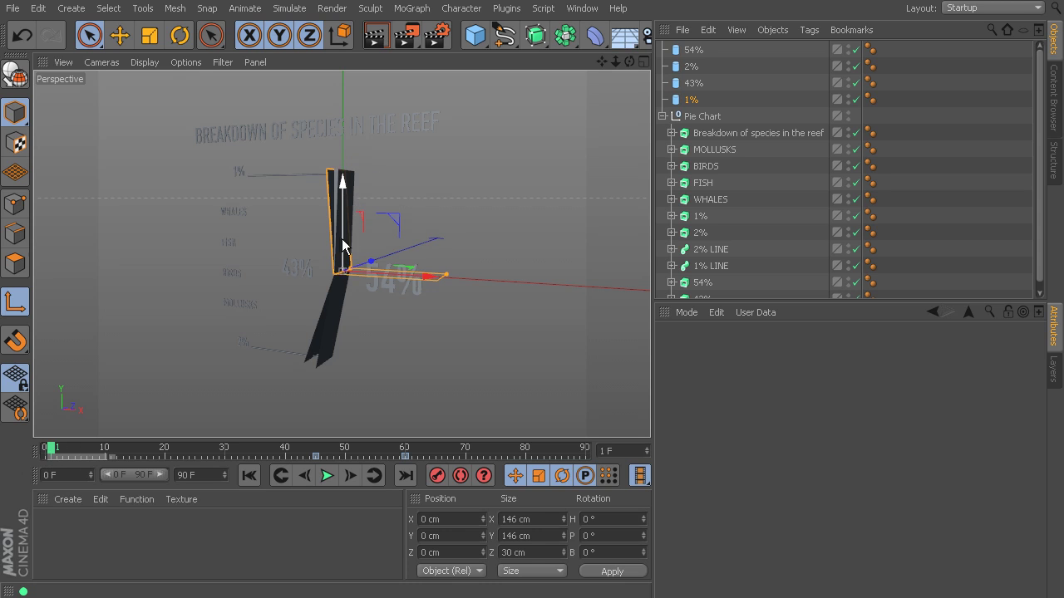
left_click_drag(50, 449, 344, 475)
left_click_drag(77, 464, 443, 453)
left_click_drag(234, 449, 354, 475)
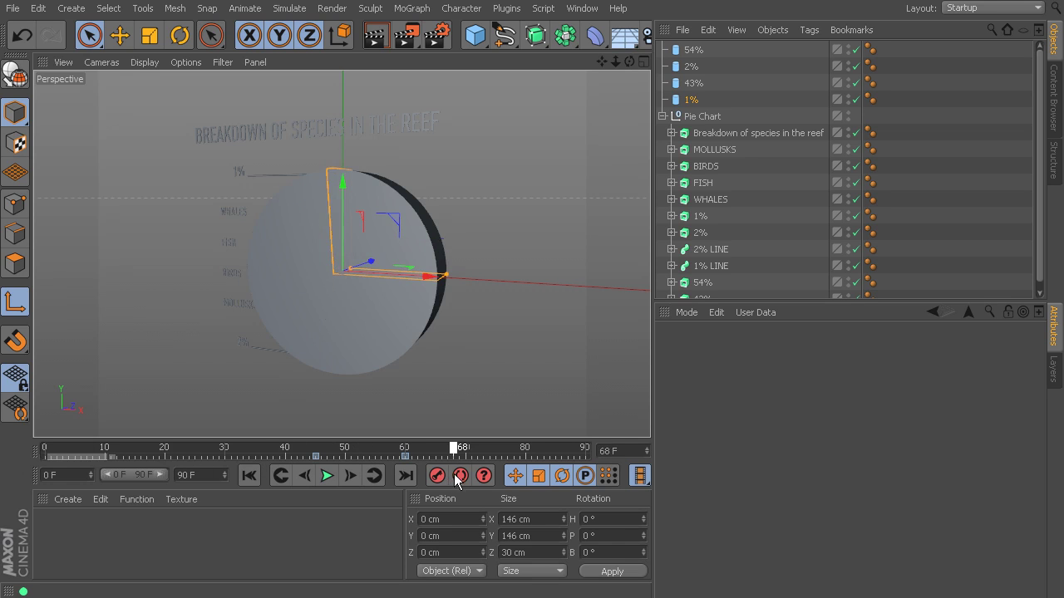
key("shift+f")
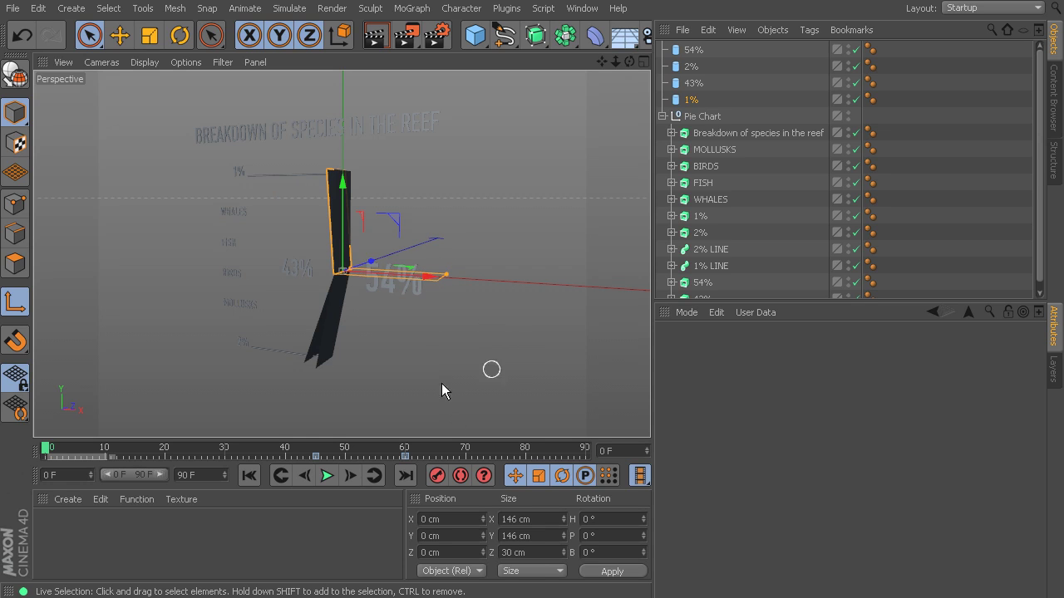
left_click_drag(52, 453, 81, 452)
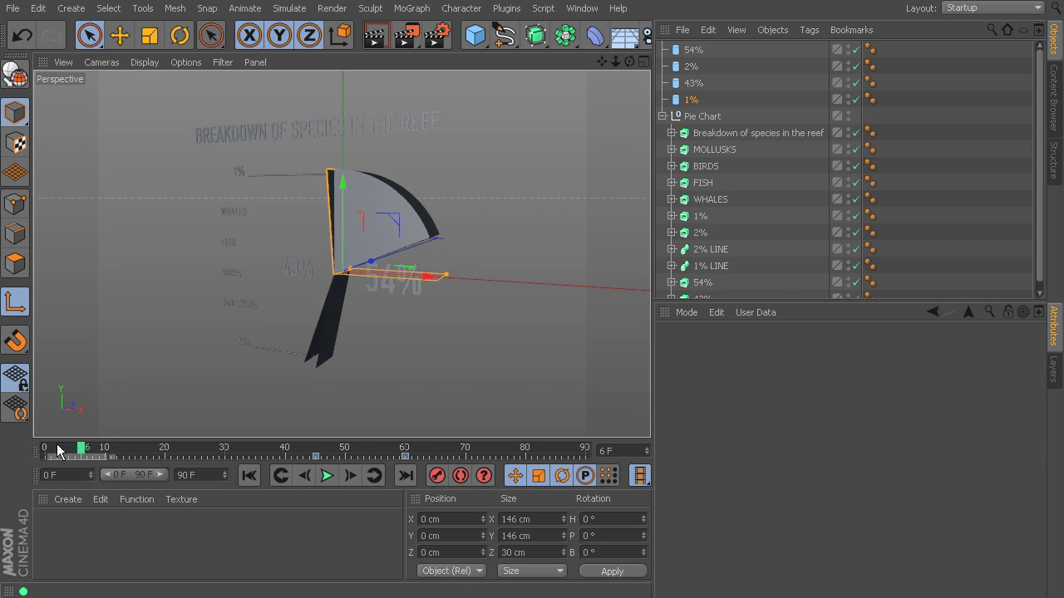
left_click_drag(80, 455, 45, 452)
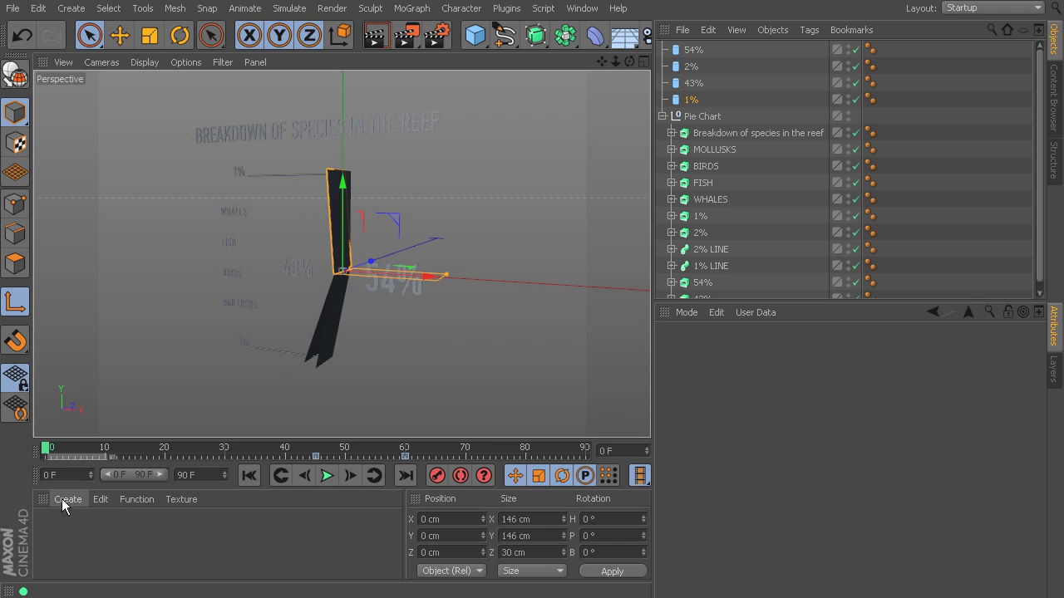